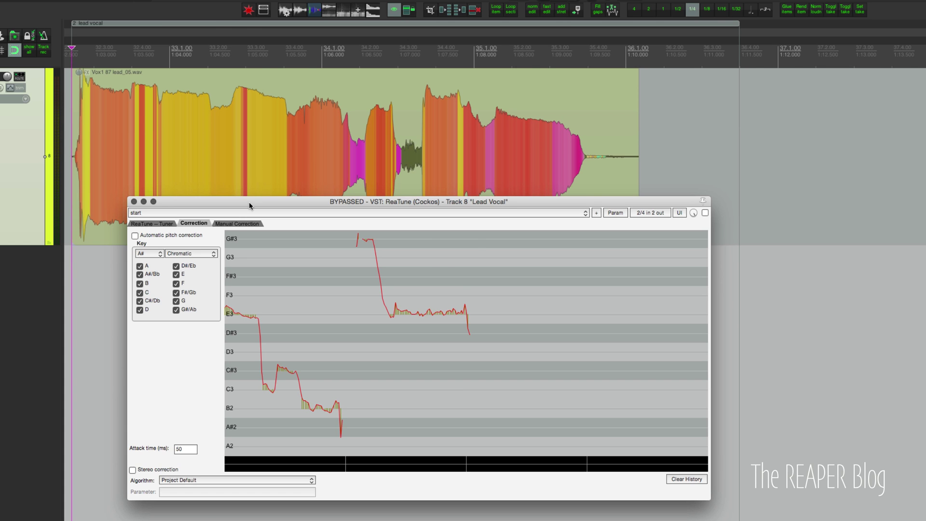
Play back the original lead vocal with ReaTune bypassed.
key(space)
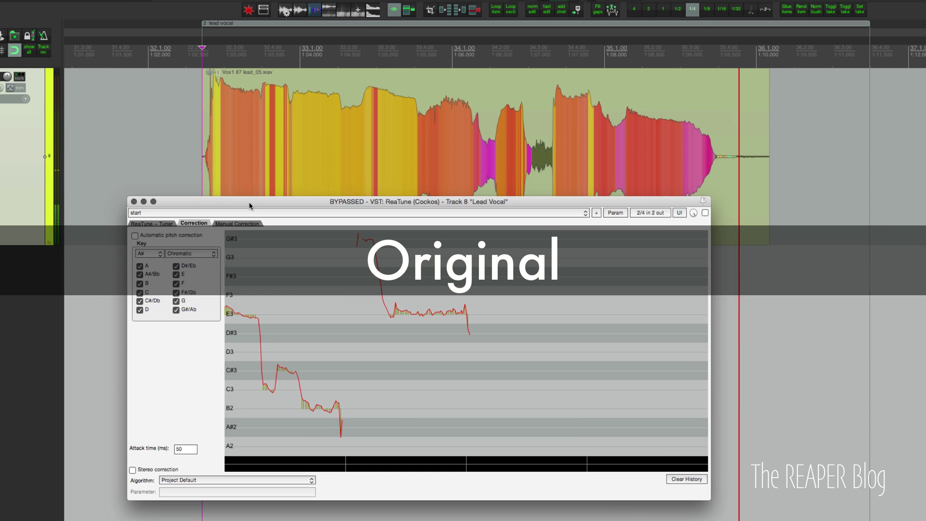
key(space)
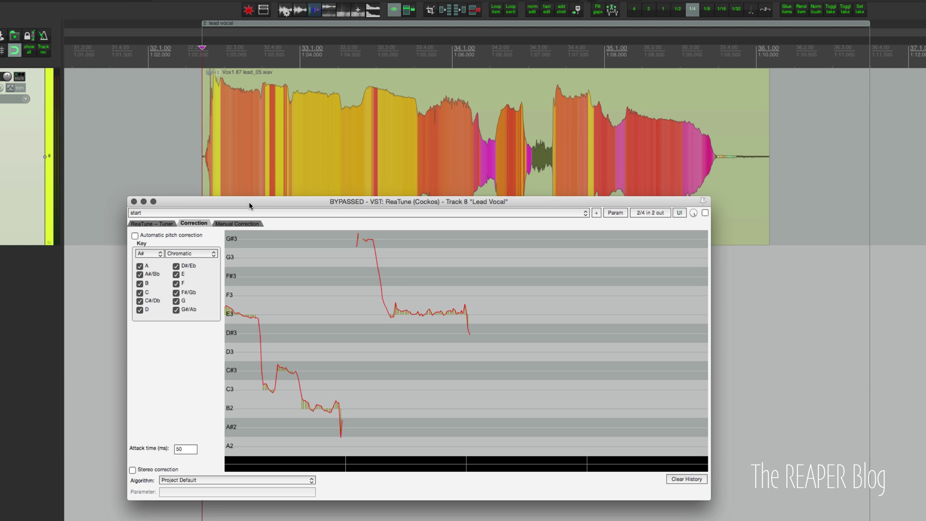
Enable ReaTune on the lead vocal and set the project's default pitch shift mode to élastique 3.2.3 Pro.
click(705, 213)
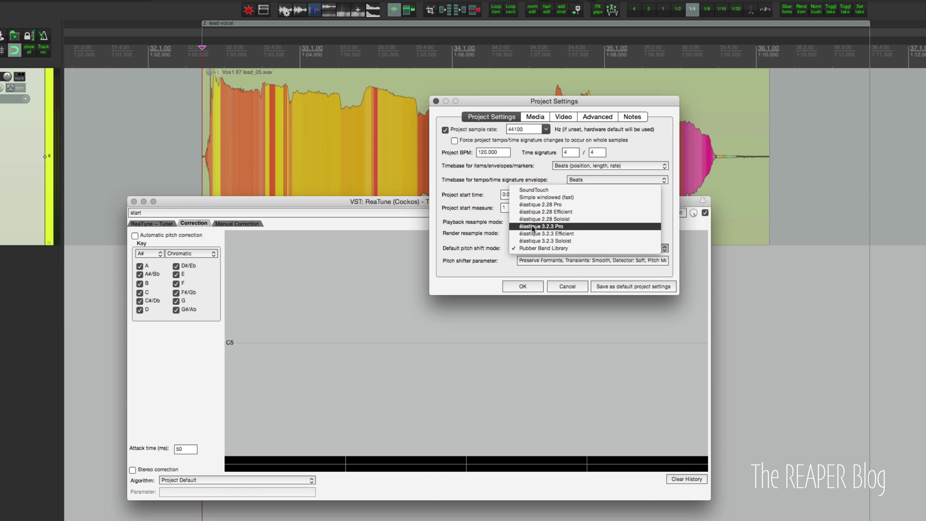
click(532, 226)
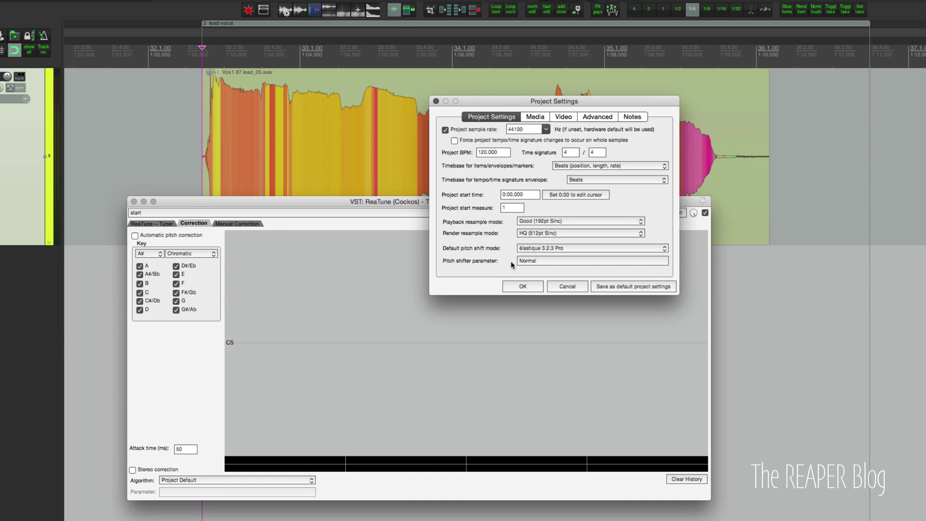
click(524, 288)
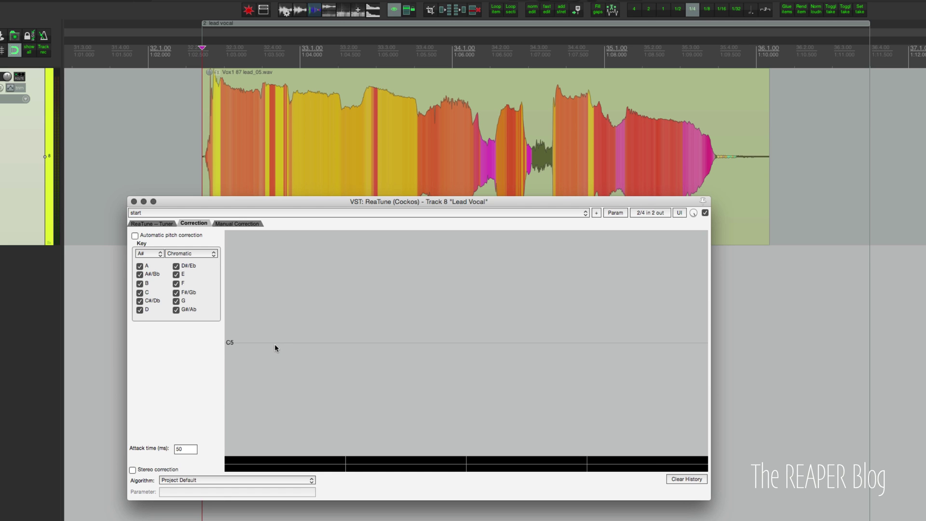
Examine ReaTune's correction settings and the vocal's manual correction segments, and play back the lead vocal.
click(186, 450)
click(149, 470)
click(241, 224)
scroll(287, 317, right, 5)
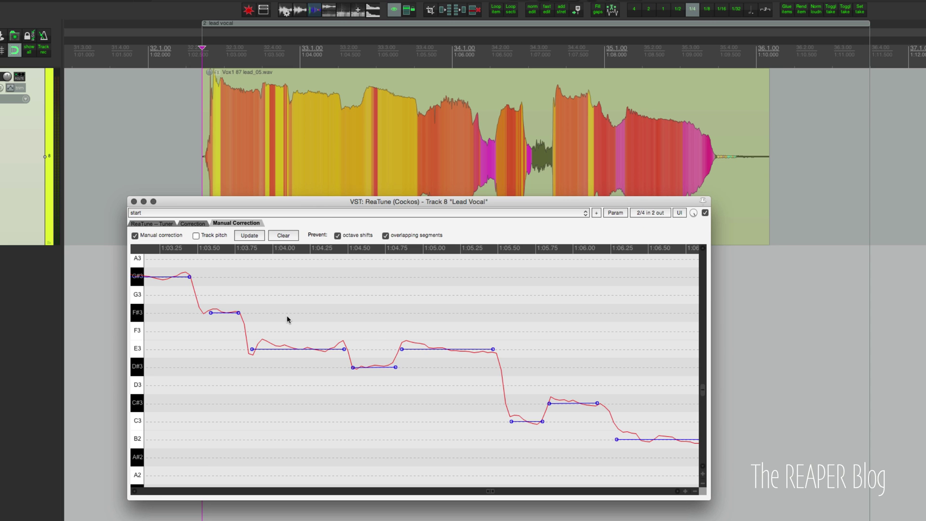
click(193, 223)
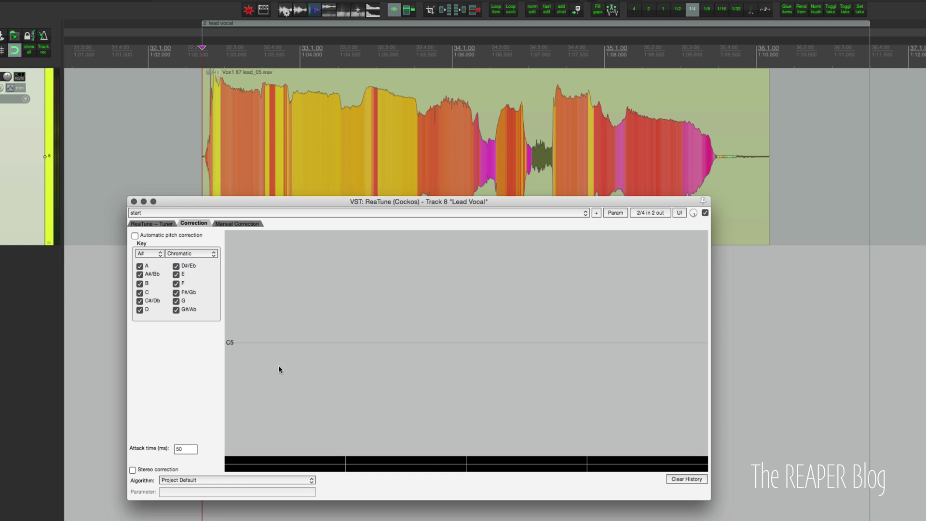
key(space)
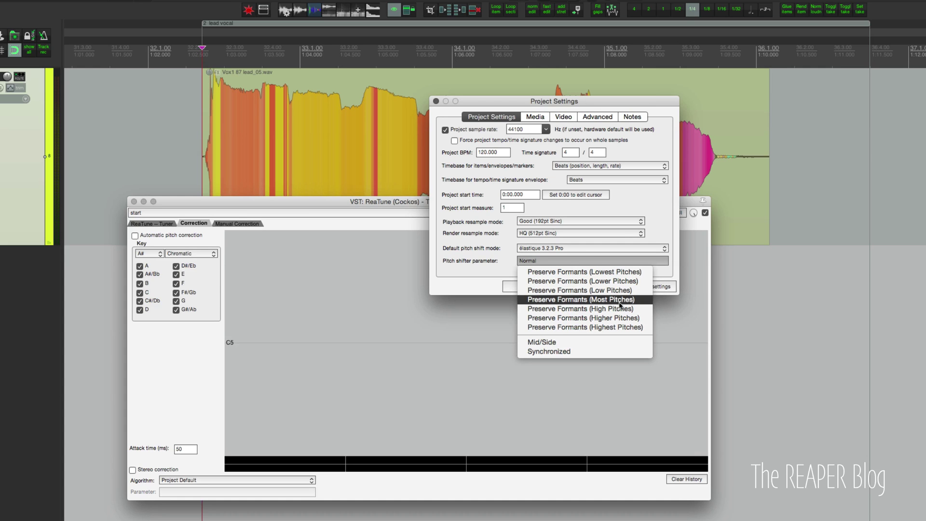
Set the project's pitch shifter parameter to Preserve Formants (Most Pitches) and play back the lead vocal.
click(572, 299)
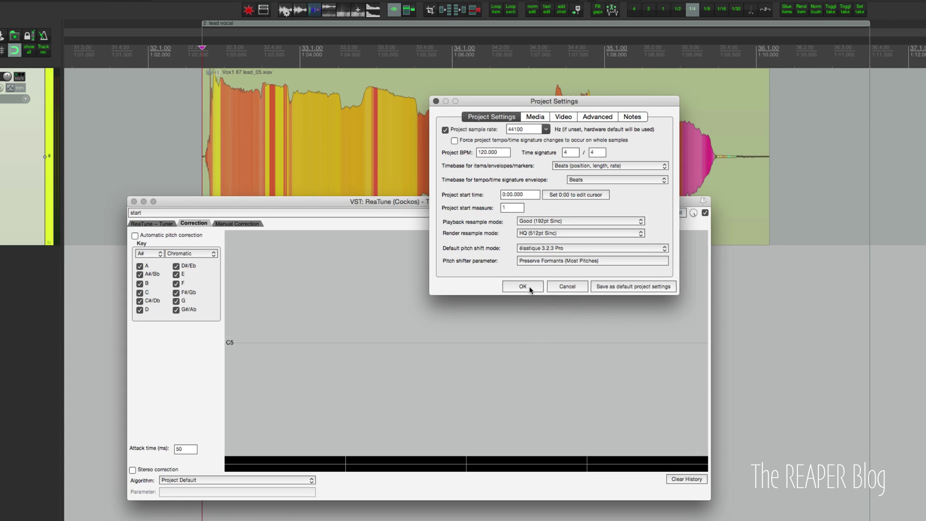
click(523, 287)
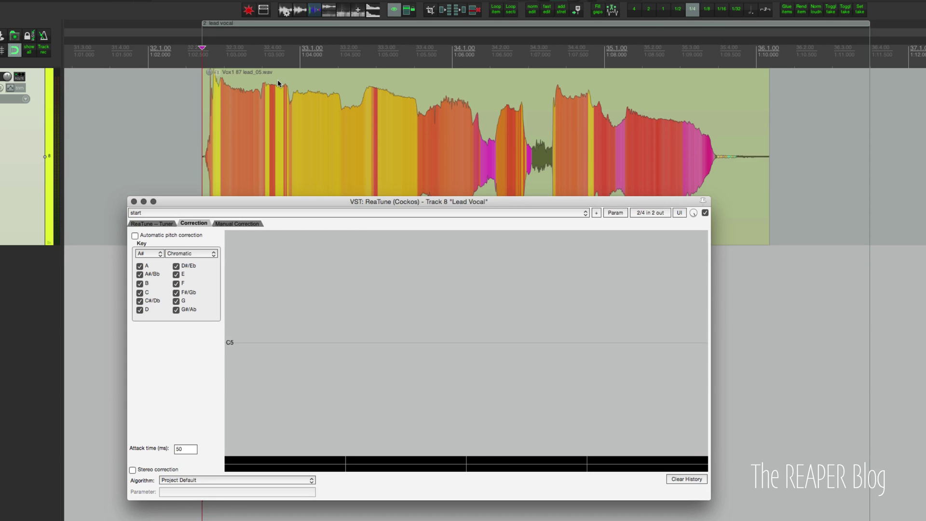
key(space)
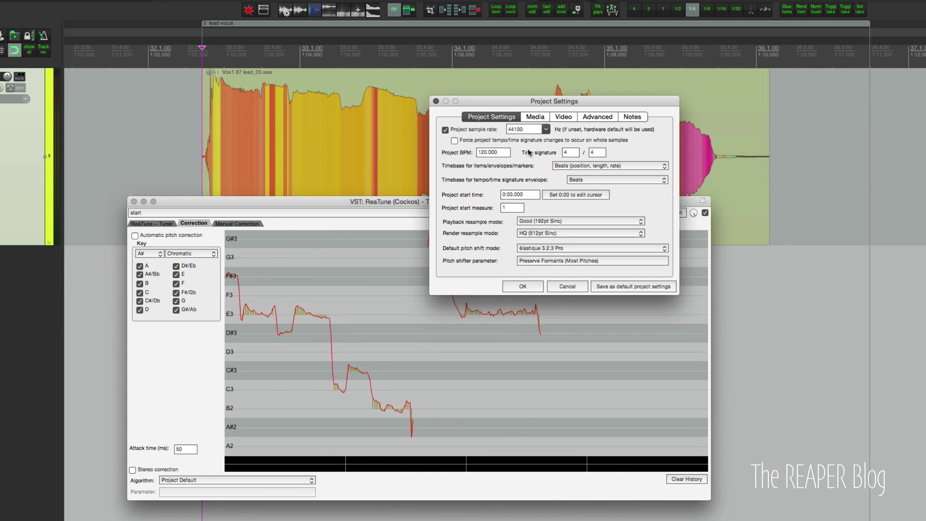
Set the default pitch shift mode to élastique 3.2.3 Soloist with the Monophonic parameter and play back the lead vocal.
click(544, 259)
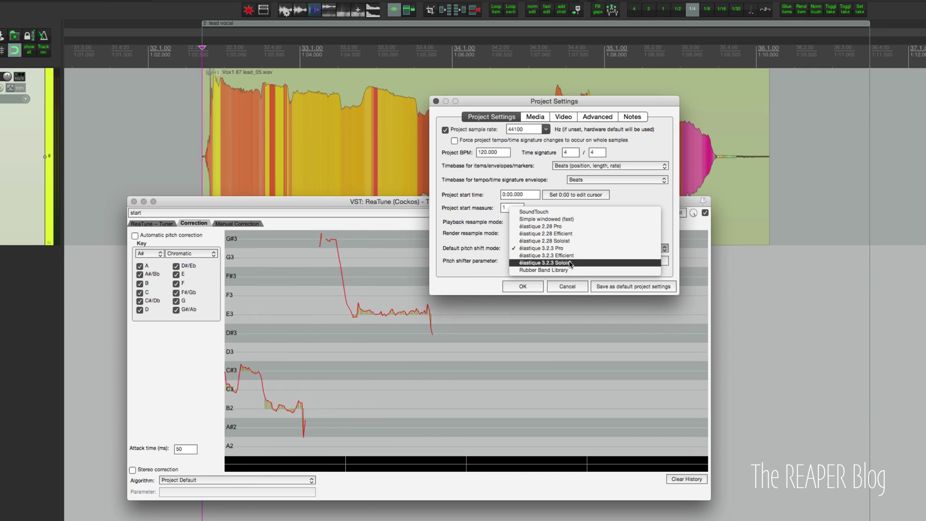
click(565, 269)
click(538, 262)
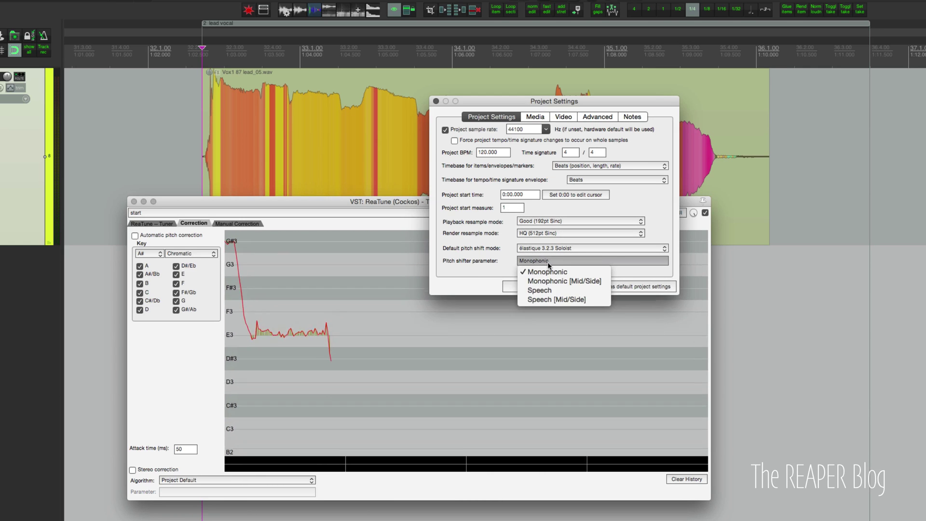
click(548, 262)
click(527, 286)
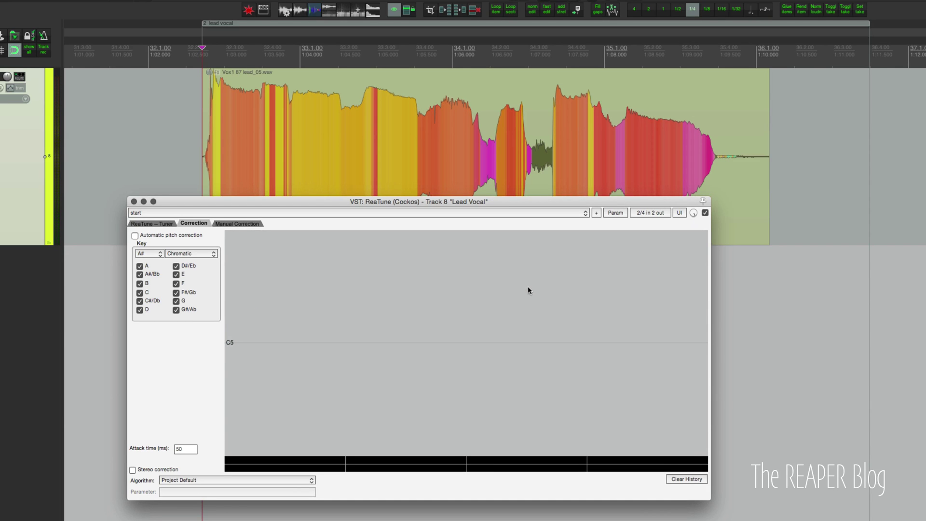
key(space)
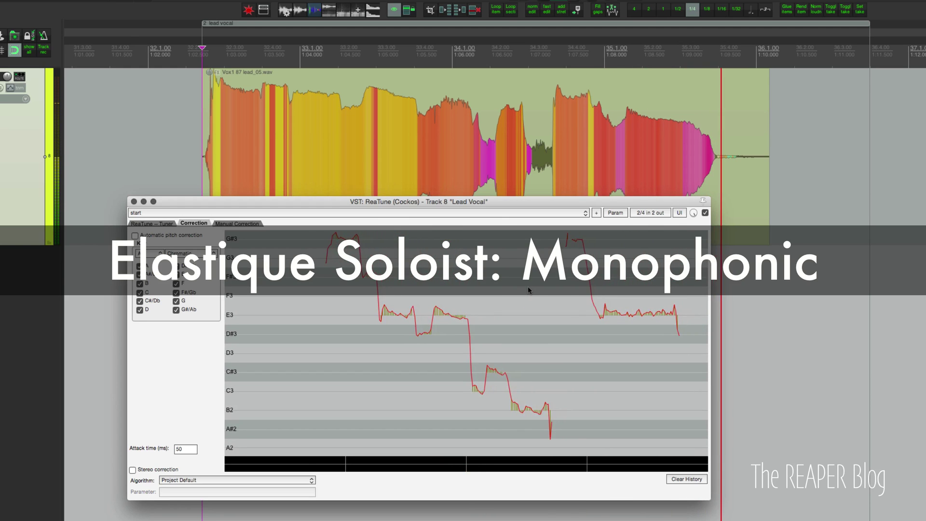
Set the project's default pitch shift mode to Rubber Band Library with the Default parameter.
key(alt+Return)
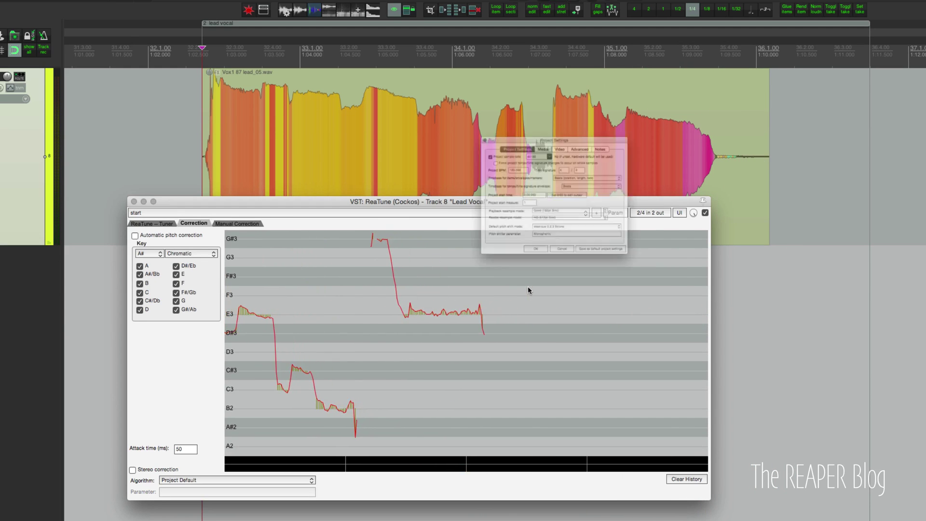
click(557, 261)
click(554, 264)
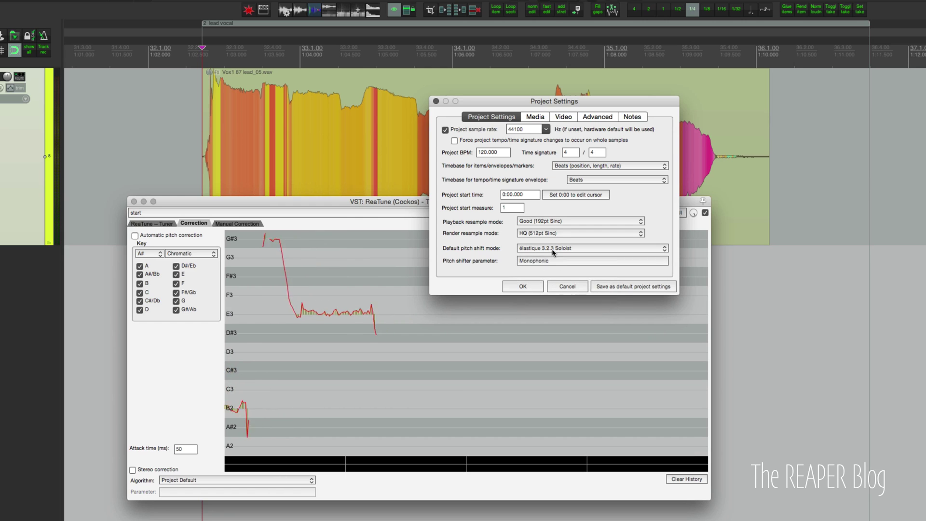
click(556, 248)
click(552, 256)
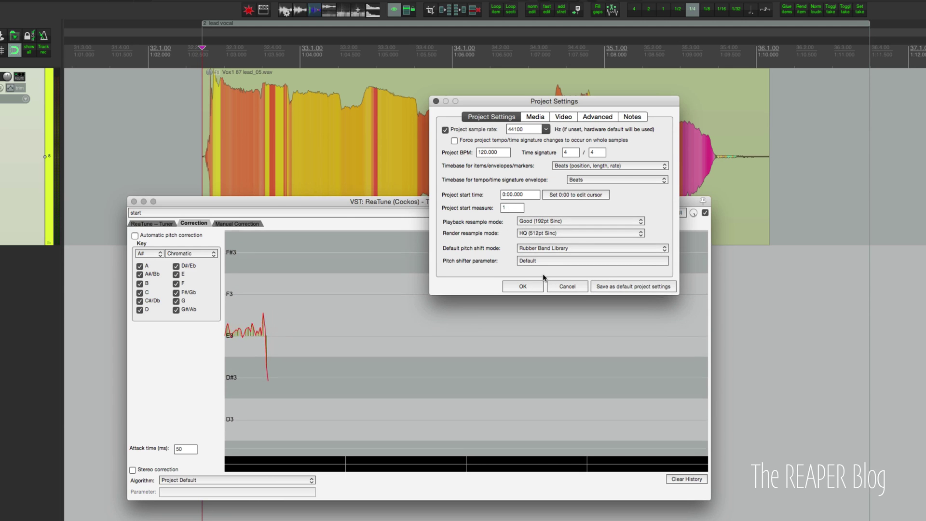
click(523, 286)
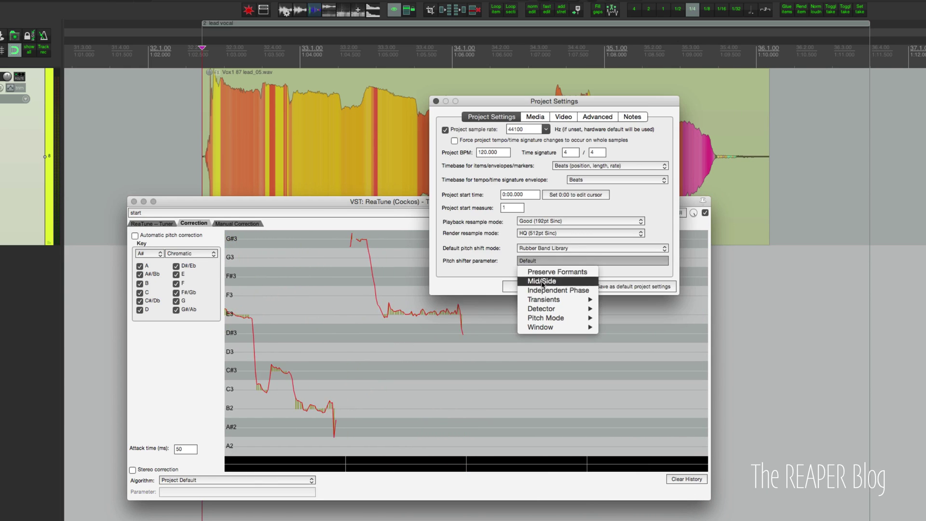
Enable Preserve Formants and set Transients to Smooth for the Rubber Band pitch shifter in the project settings.
click(548, 272)
click(547, 263)
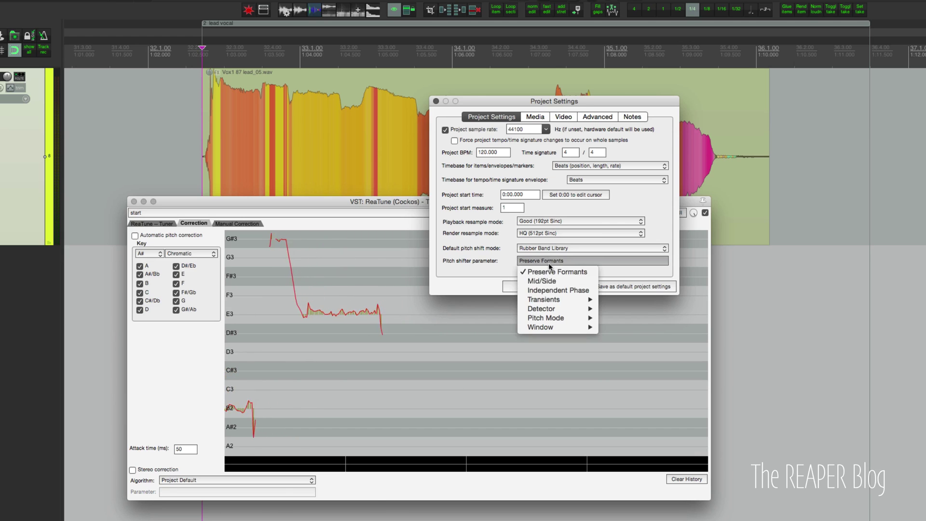
mouse_move(559, 300)
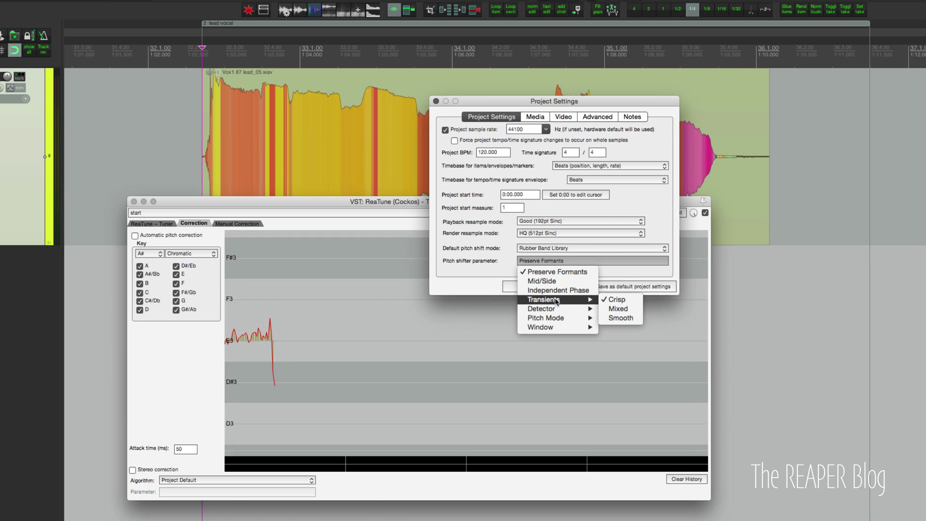
click(621, 318)
Set the Rubber Band Detector to Soft and Pitch Mode to HighQ, and apply the project settings.
click(560, 263)
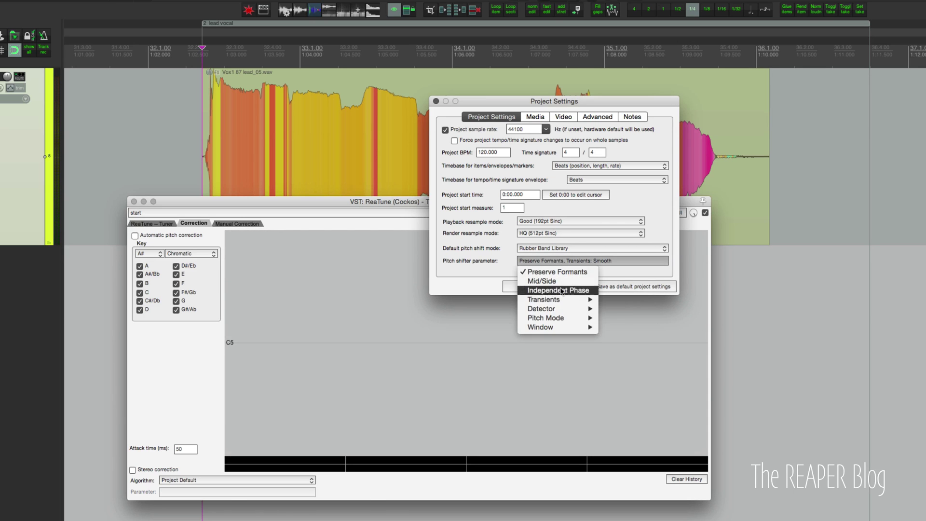
mouse_move(563, 311)
click(615, 324)
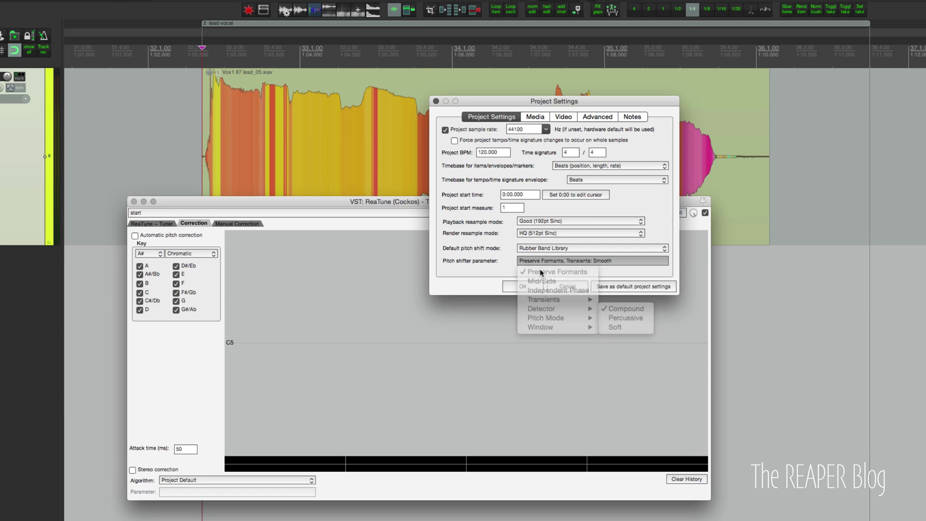
click(543, 262)
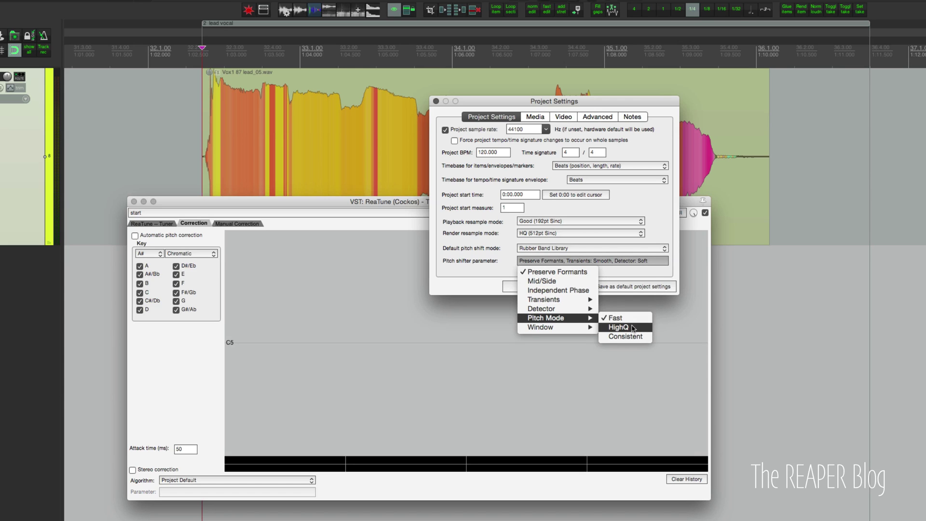
click(622, 326)
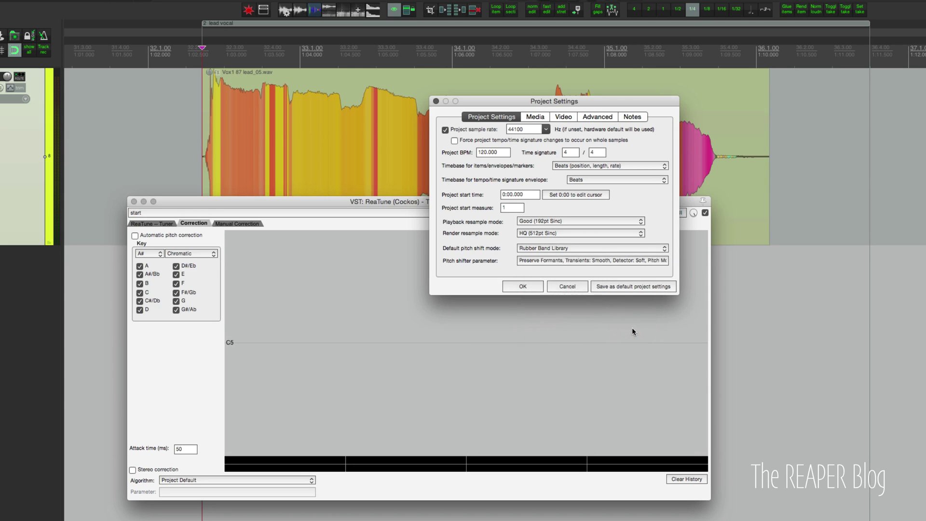
click(529, 287)
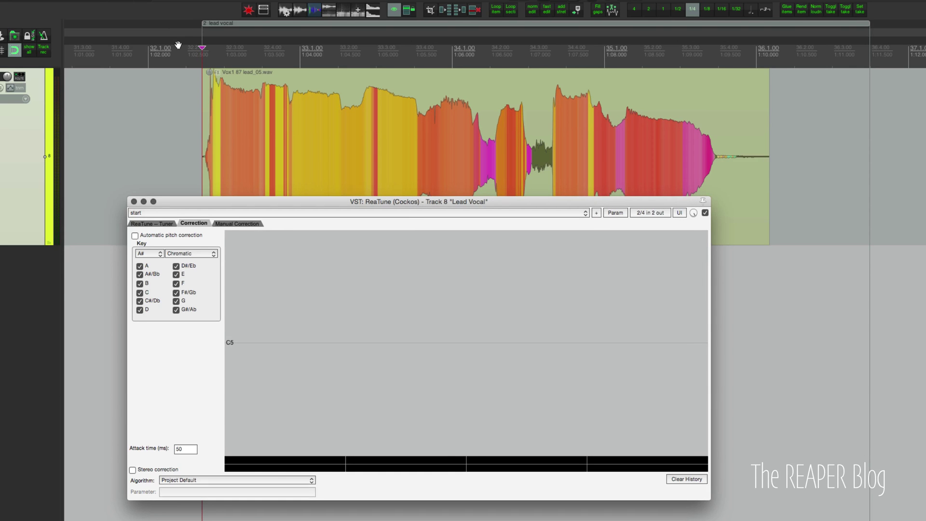
Compare the lead vocal by playing it with ReaTune active, bypassed, and active again.
key(space)
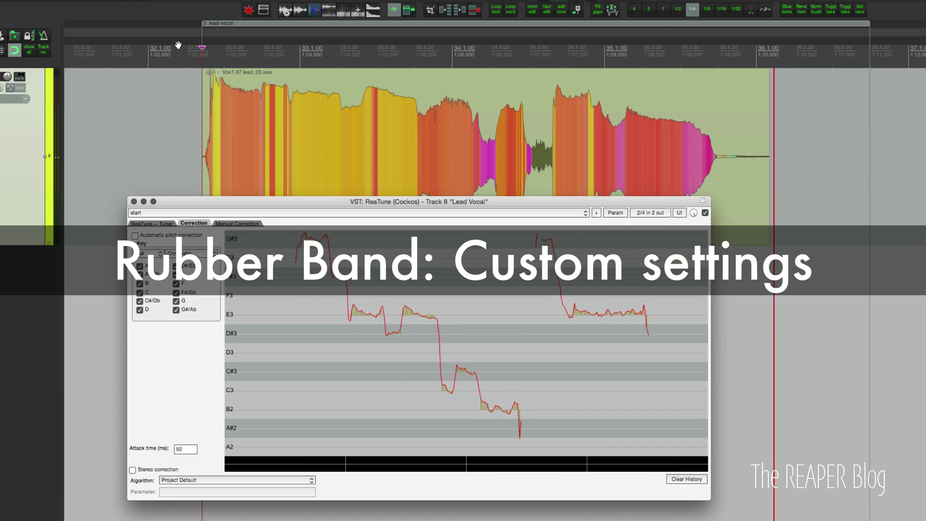
key(space)
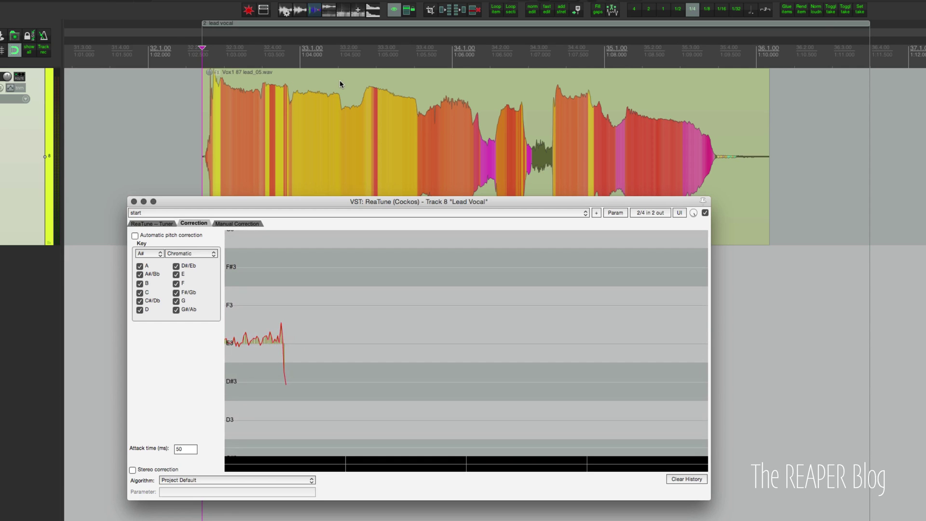
click(704, 213)
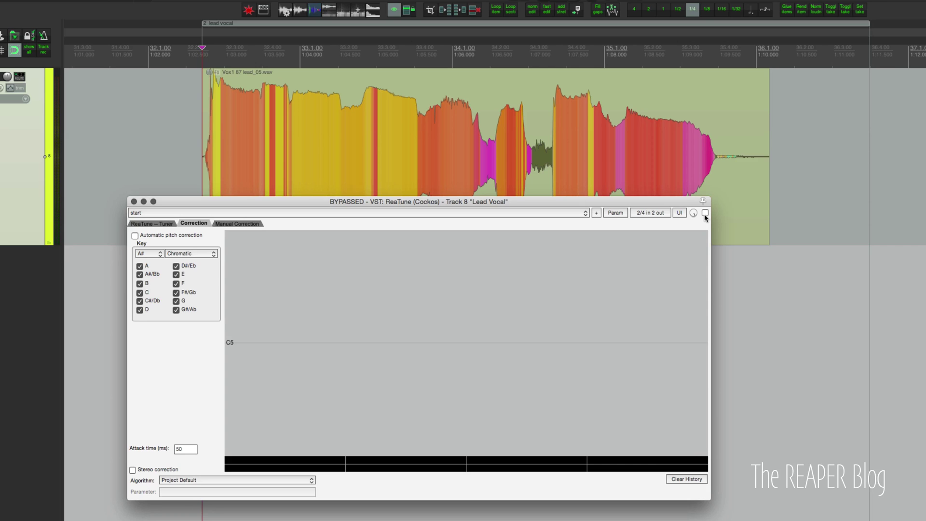
key(space)
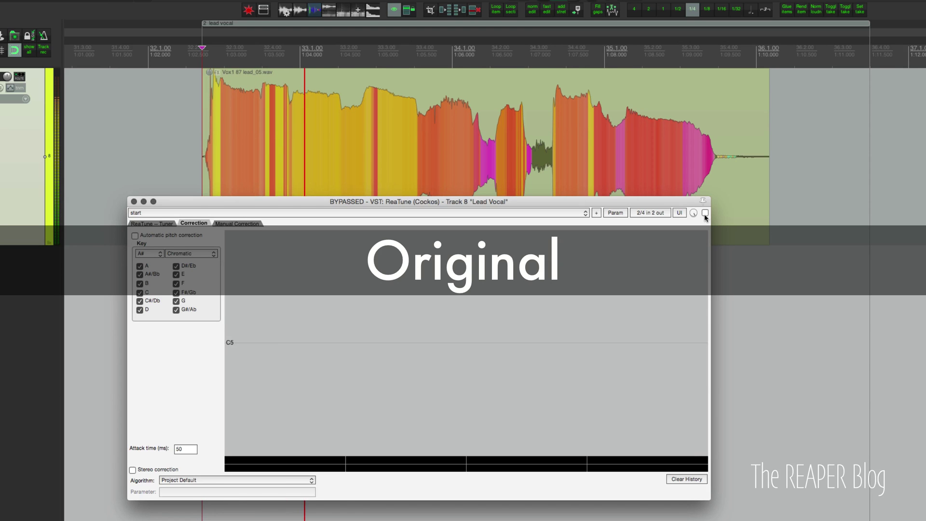
key(space)
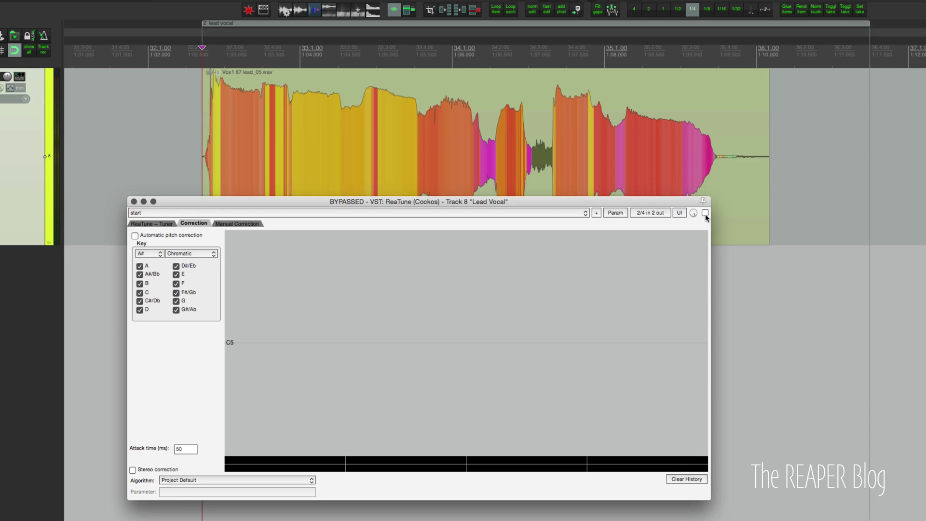
click(705, 213)
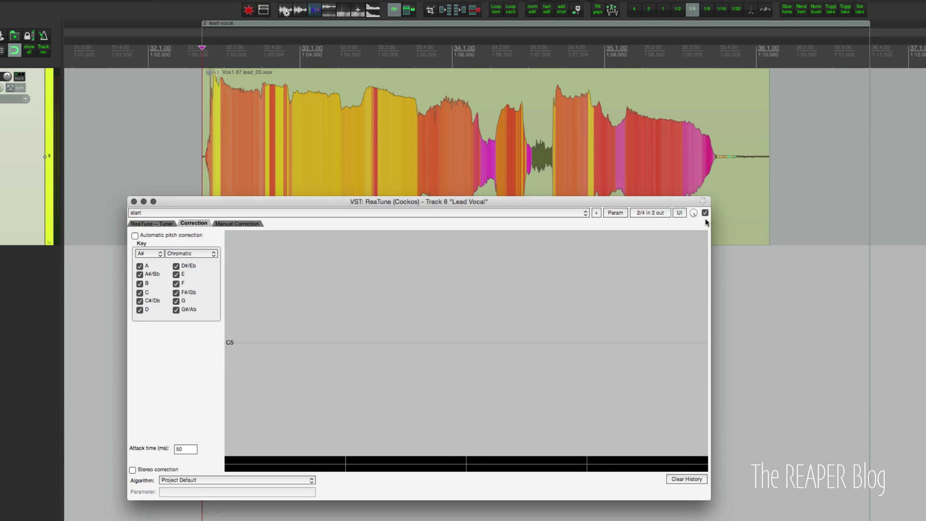
key(space)
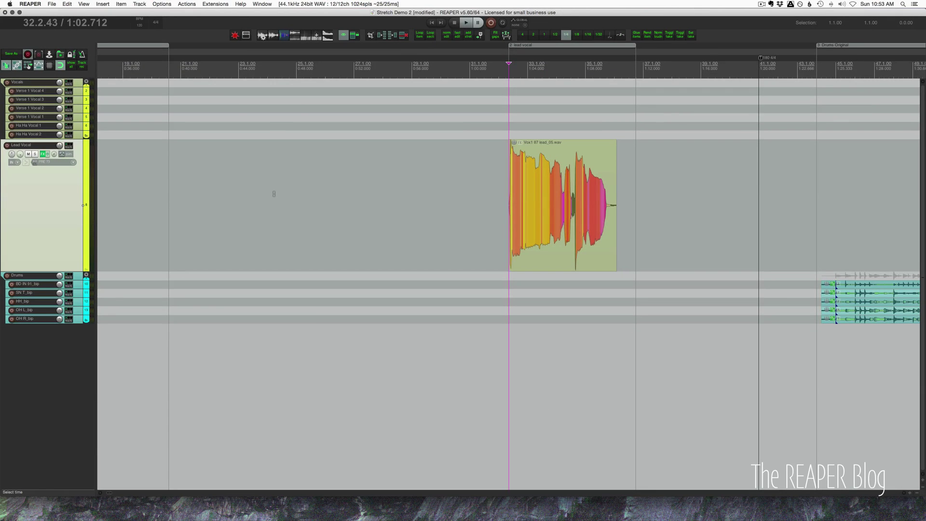
Go to the Drums Original region in the arrangement.
scroll(301, 221, right, 10)
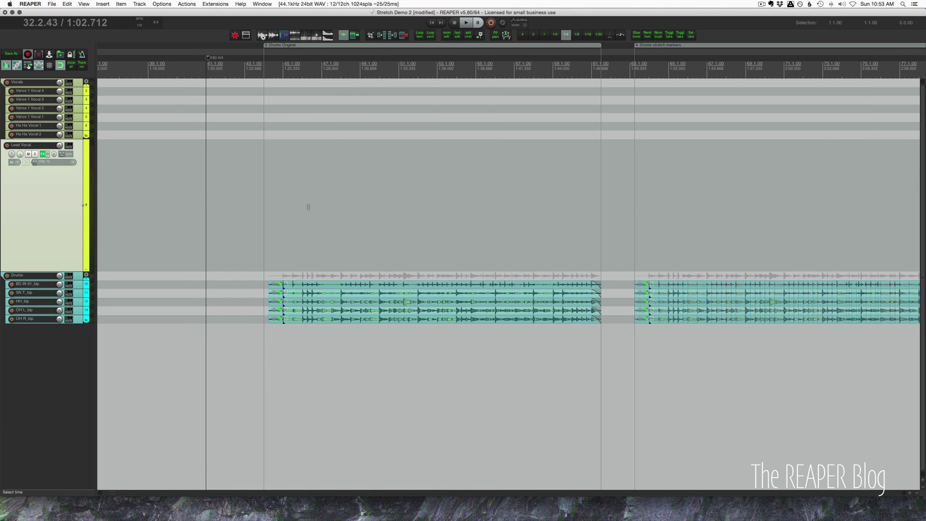
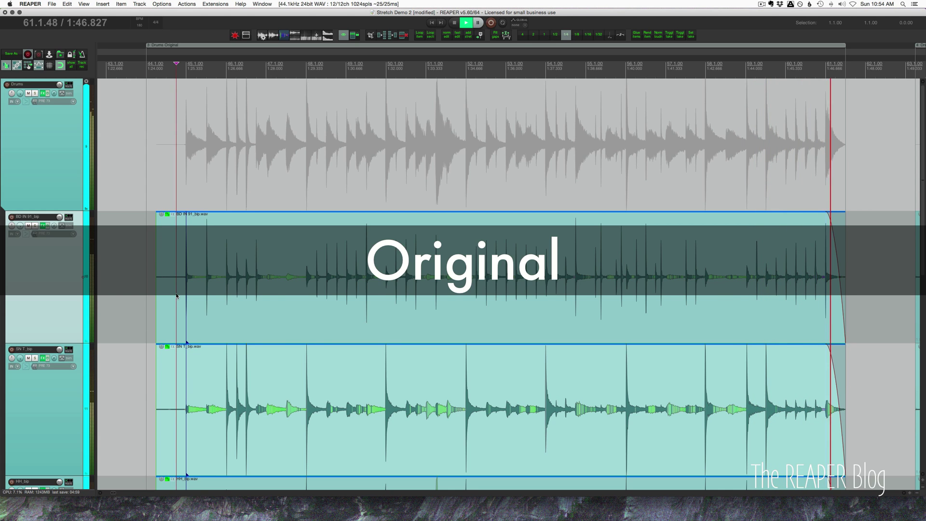
Stop the Drums Original playback and show the grid lines over the Drums stretch markers region.
key(space)
scroll(251, 293, right, 10)
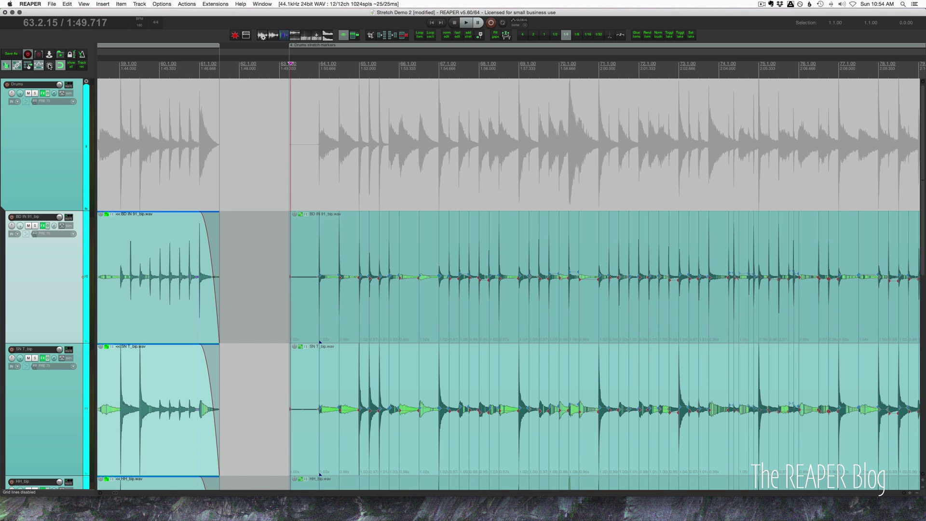
click(49, 66)
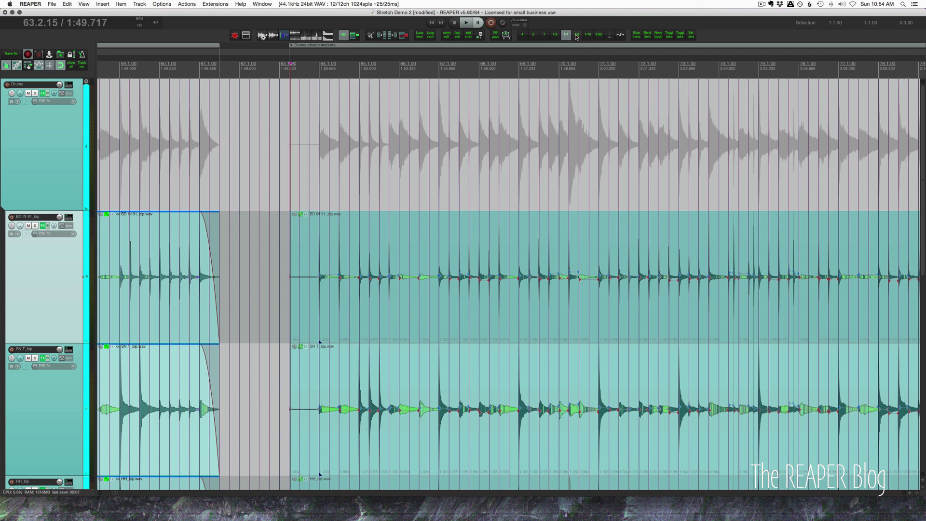
Examine how the drum hits and their stretch markers line up with the grid throughout the Drums stretch markers region.
scroll(161, 285, up, 4)
click(196, 314)
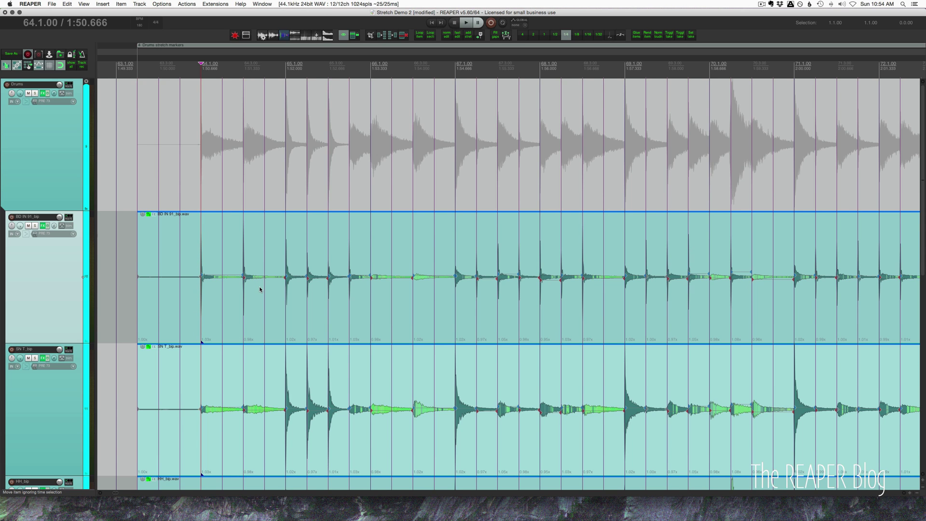
click(412, 355)
scroll(412, 355, up, 4)
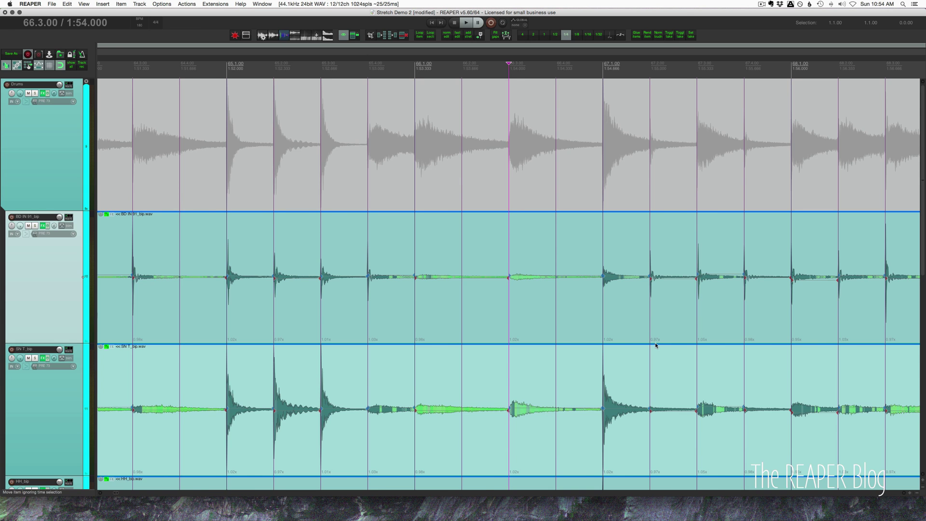
scroll(655, 344, right, 6)
scroll(655, 344, right, 5)
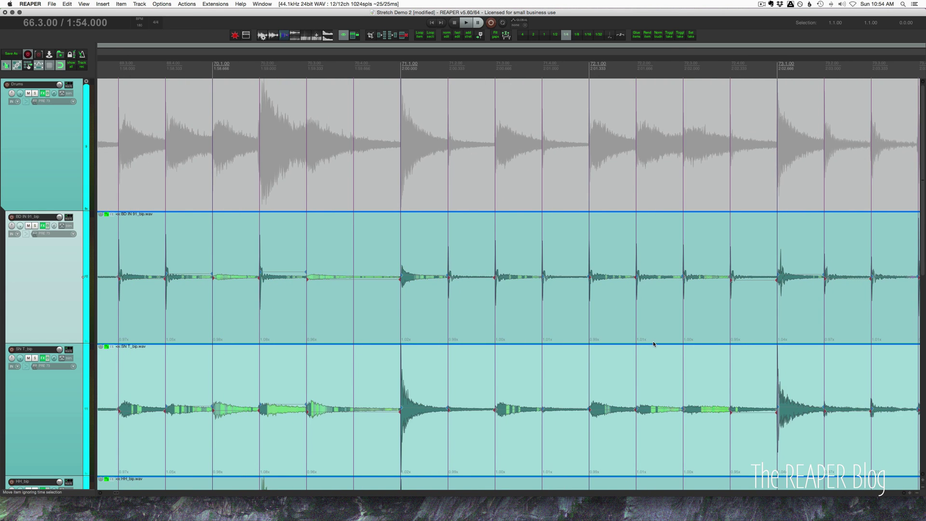
scroll(653, 343, right, 5)
scroll(654, 344, down, 5)
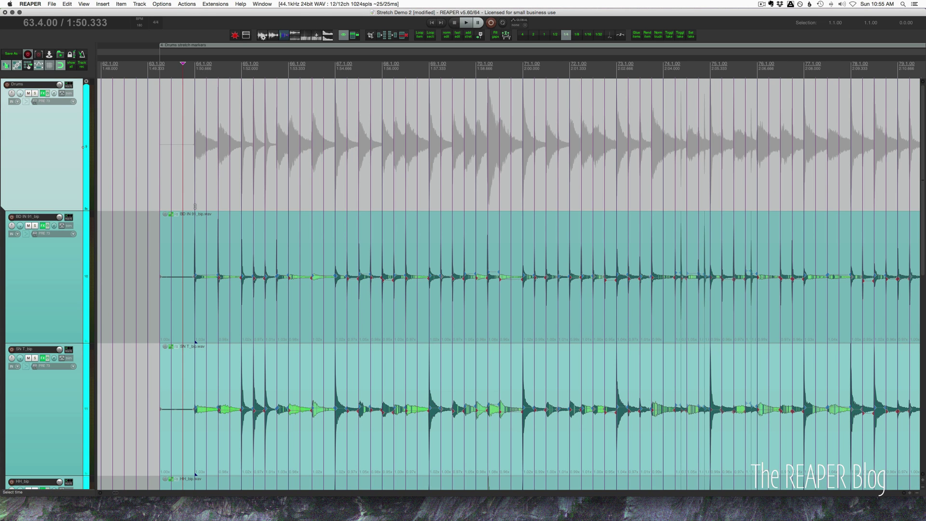
Check the project's pitch shift settings and play the Drums stretch markers region with élastique 3.2.3 Pro set to Normal.
key(alt+Return)
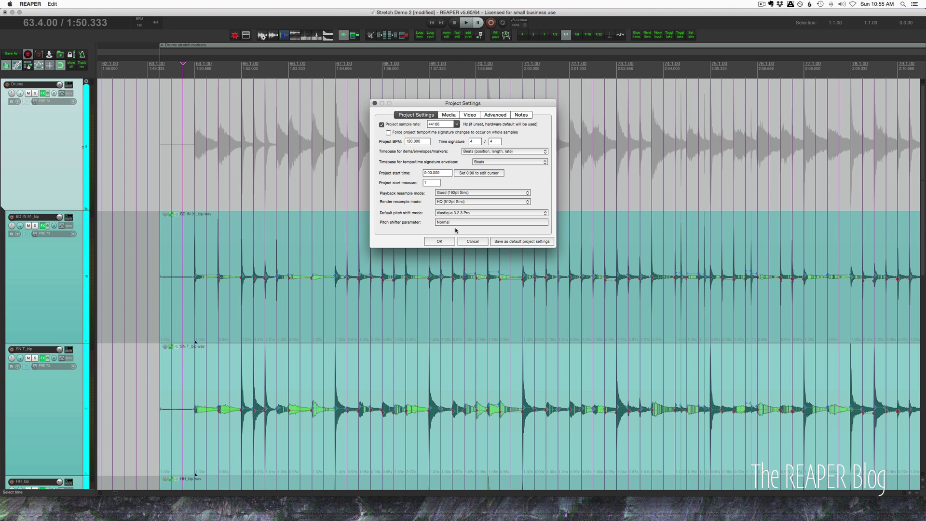
click(447, 238)
key(space)
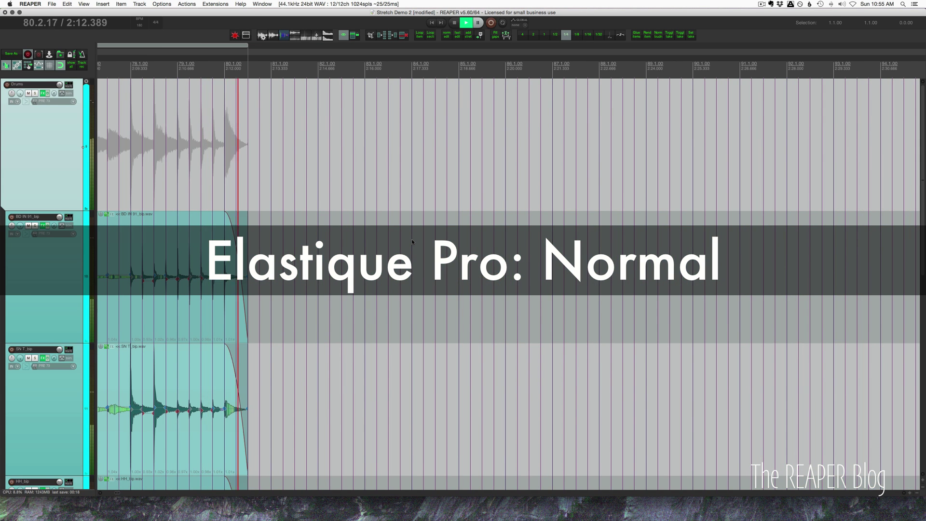
key(space)
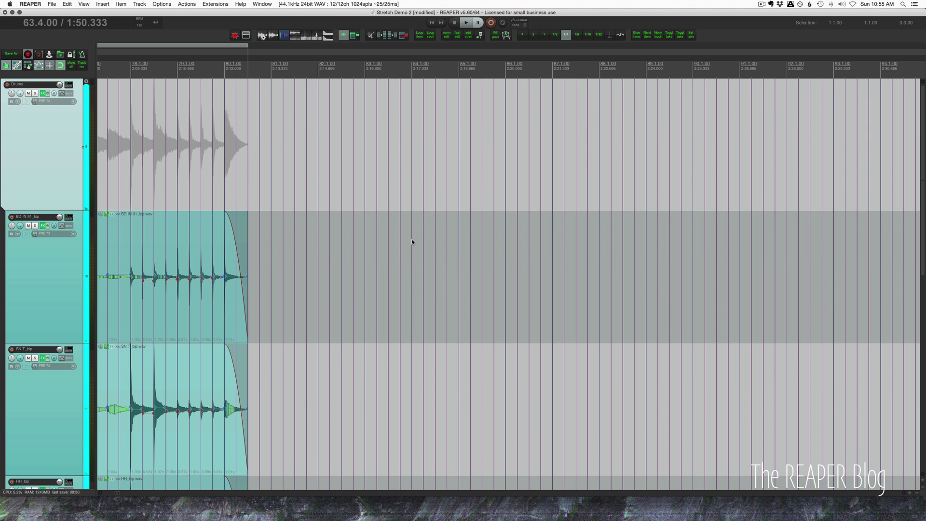
Play a short passage of the stretched drums starting at 66.1.00, and continue briefly from 68.3.00.
scroll(412, 239, left, 15)
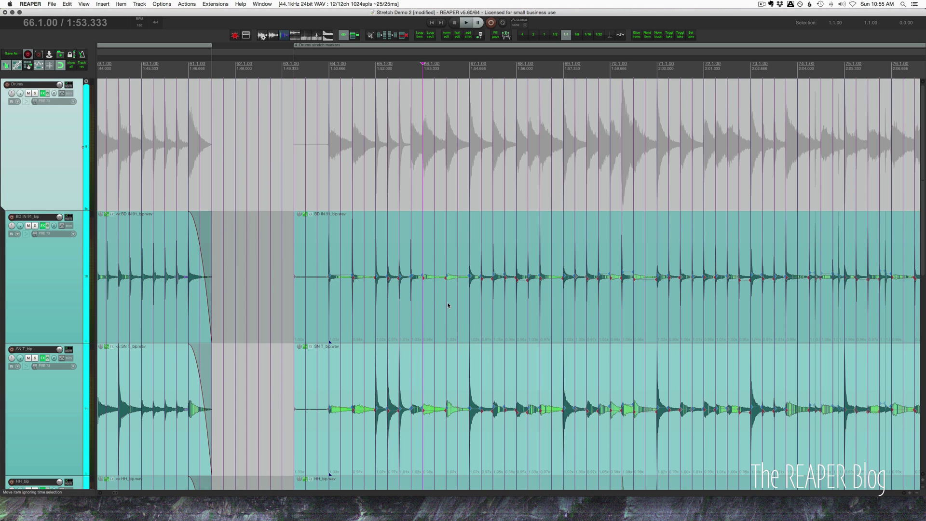
key(space)
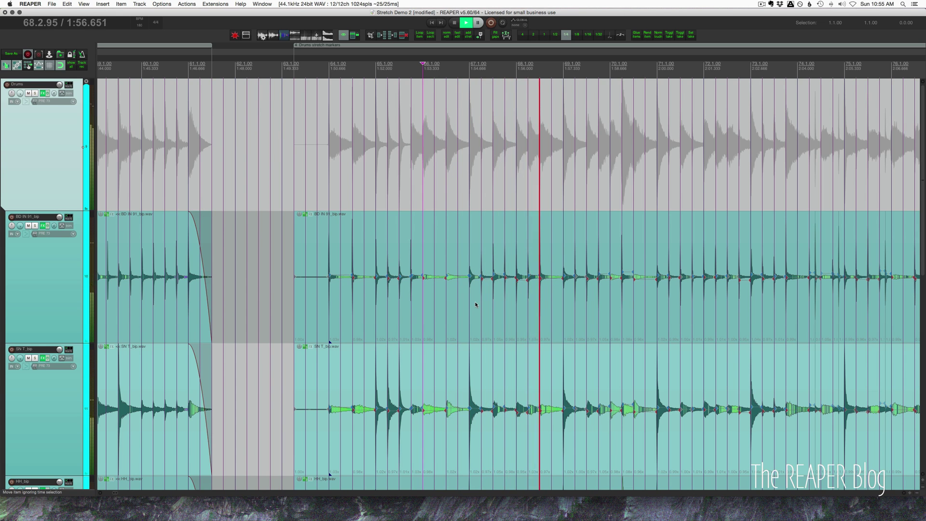
key(space)
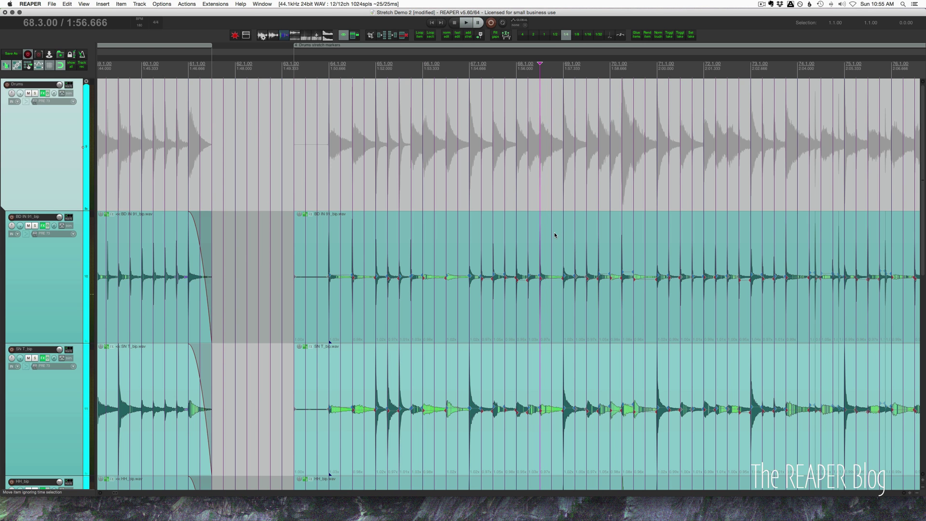
key(space)
key(space)
Compare the original drums around 49.3.00 with the stretched drums at 68.3.00 by playing both passages.
scroll(554, 233, left, 10)
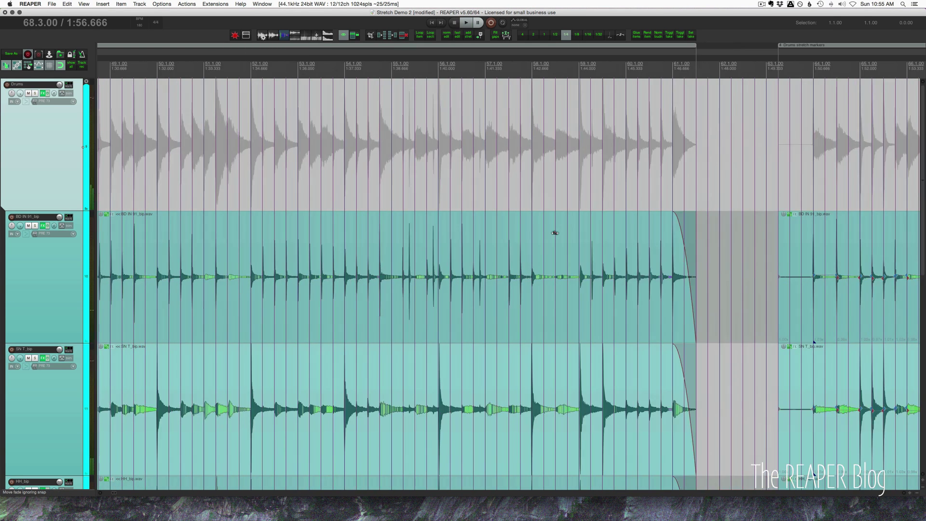
scroll(554, 233, left, 8)
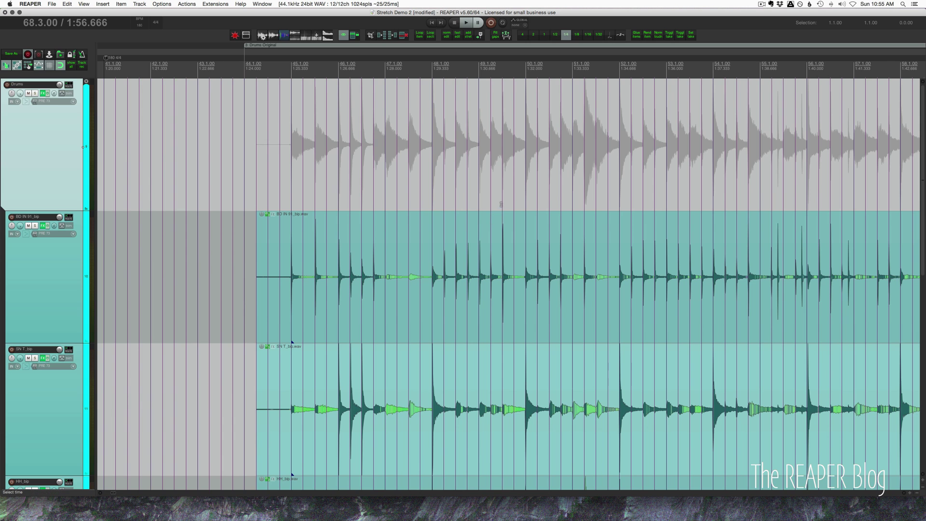
key(space)
scroll(503, 199, right, 5)
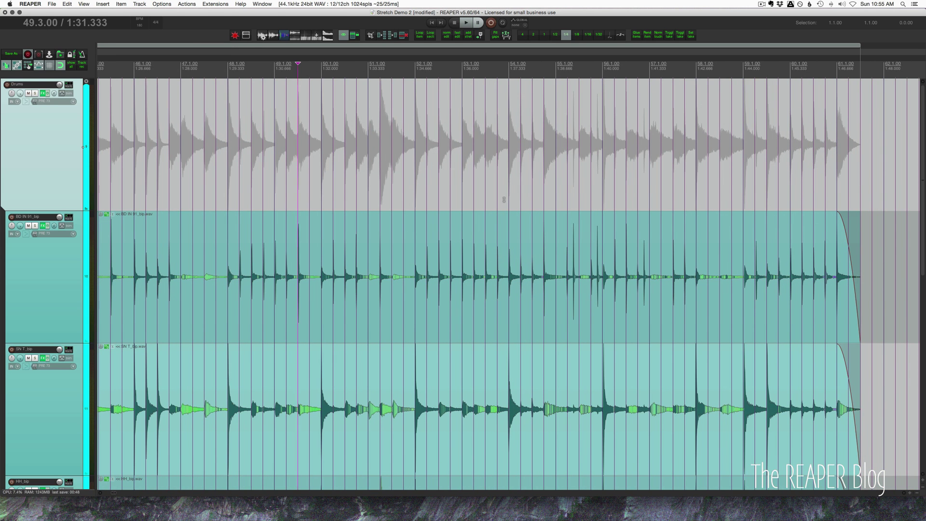
key(space)
key(ctrl+shift+q)
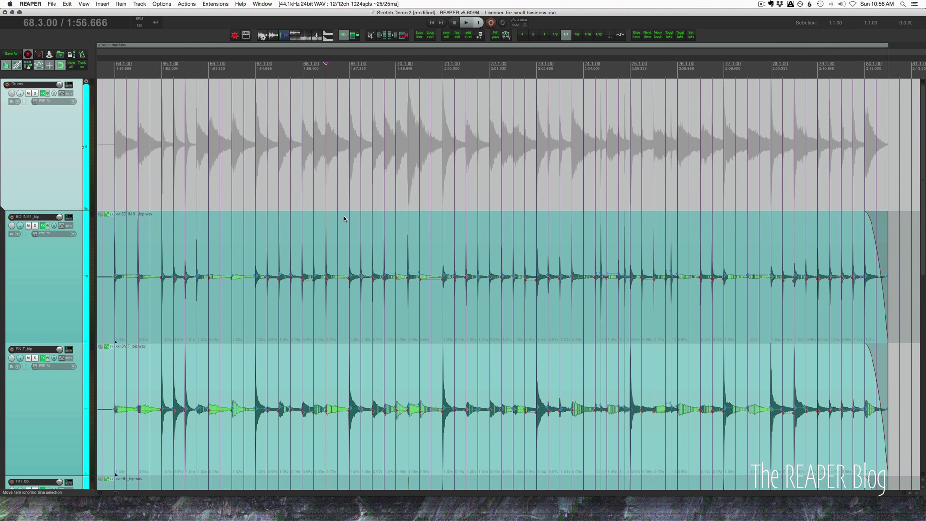
key(space)
key(space)
Set the élastique 3.2.3 Pro pitch shifter parameter to Synchronized, and play the Drums stretch markers region through.
scroll(355, 241, up, 3)
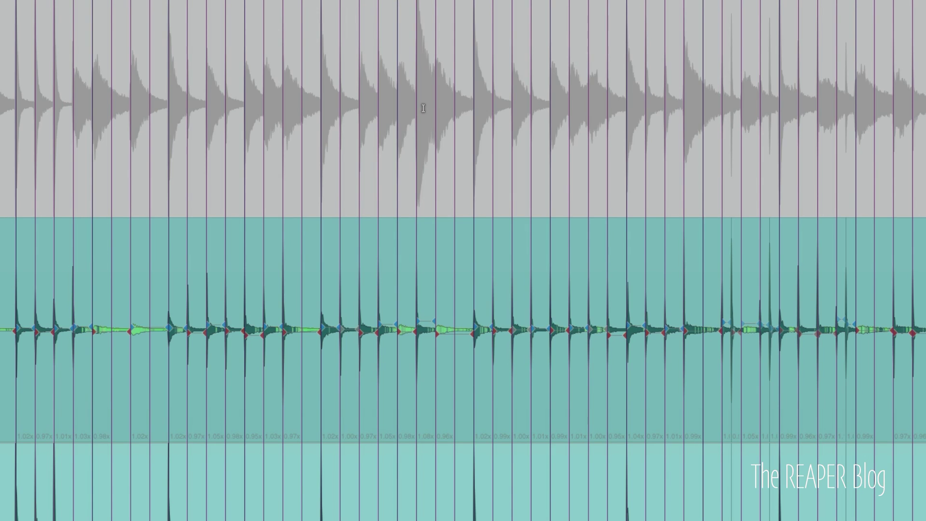
key(alt+Return)
click(432, 236)
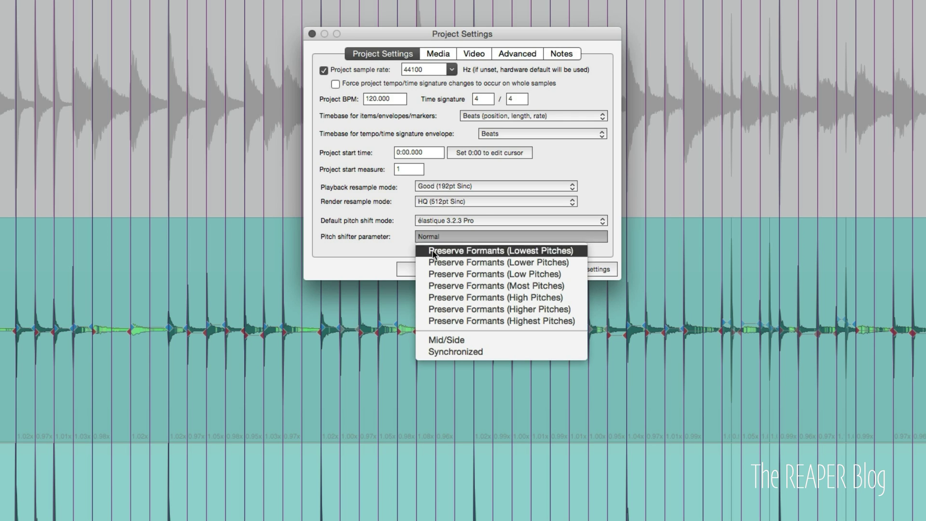
click(449, 355)
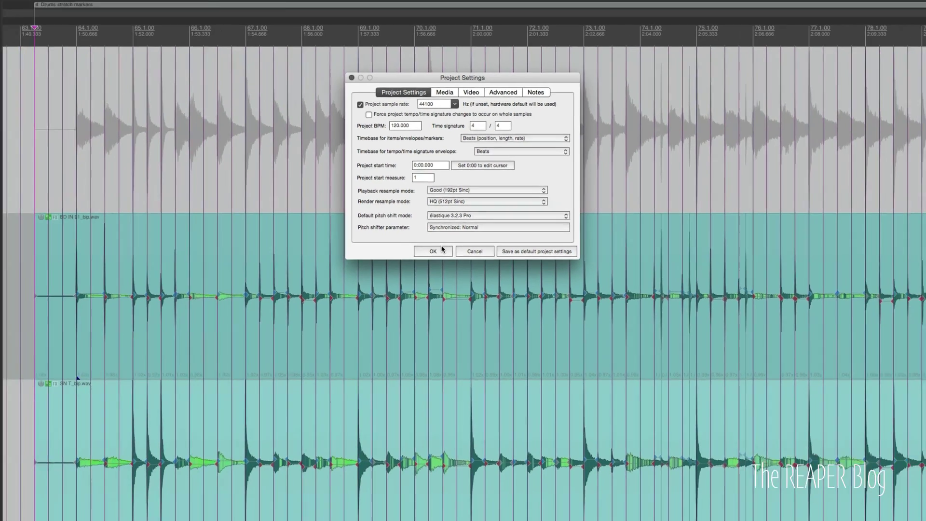
click(419, 269)
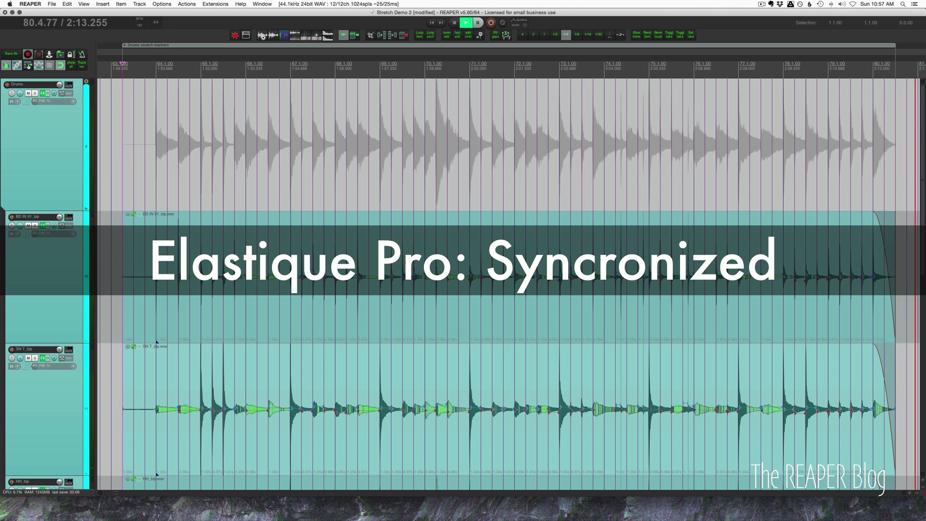
key(space)
Set the default pitch shift mode to Rubber Band Library with the Default parameter, and play the Drums stretch markers region.
key(alt+Return)
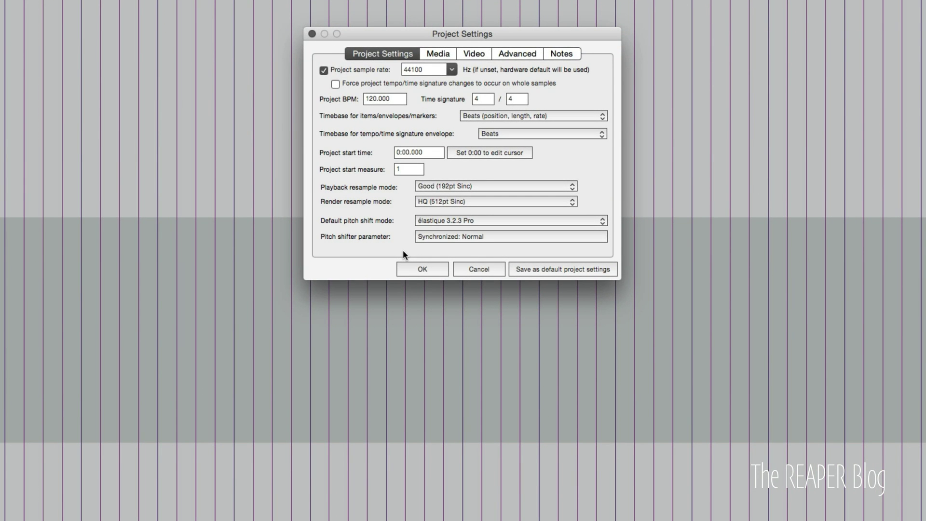
click(434, 221)
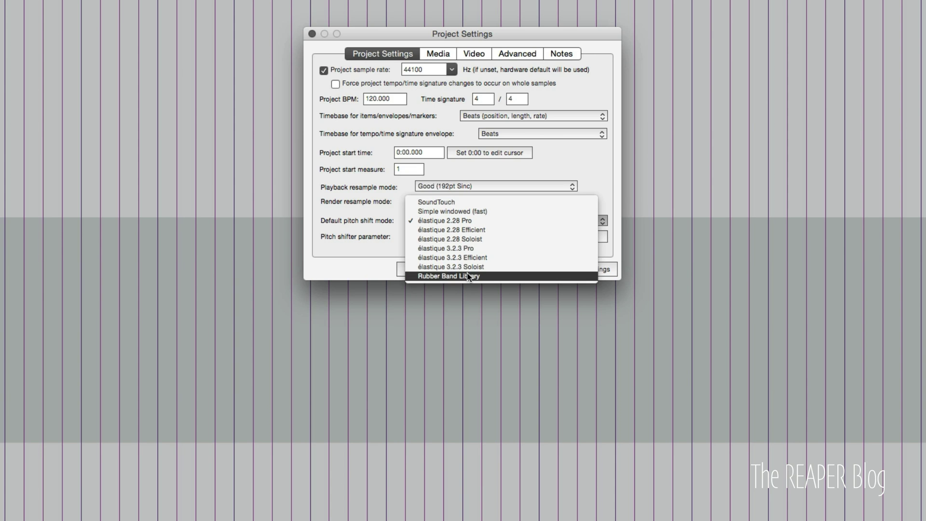
click(467, 276)
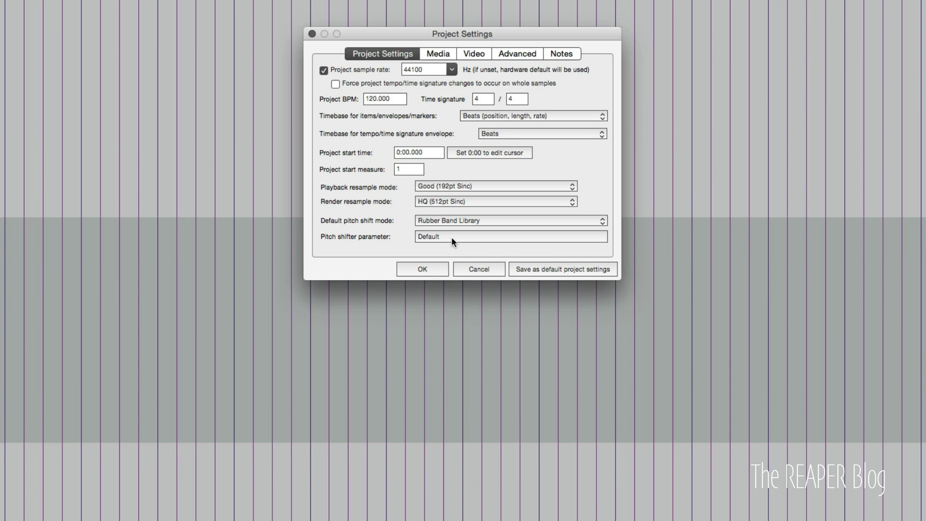
click(433, 270)
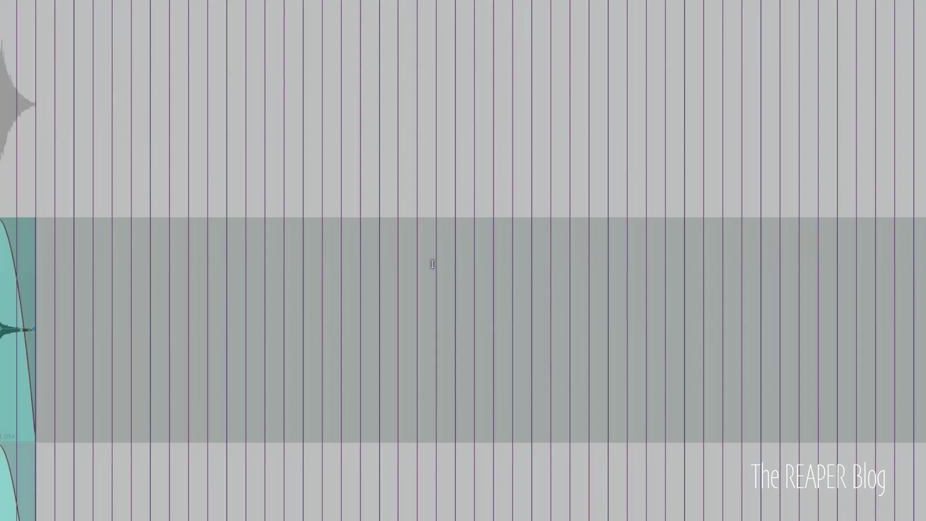
scroll(447, 236, right, 5)
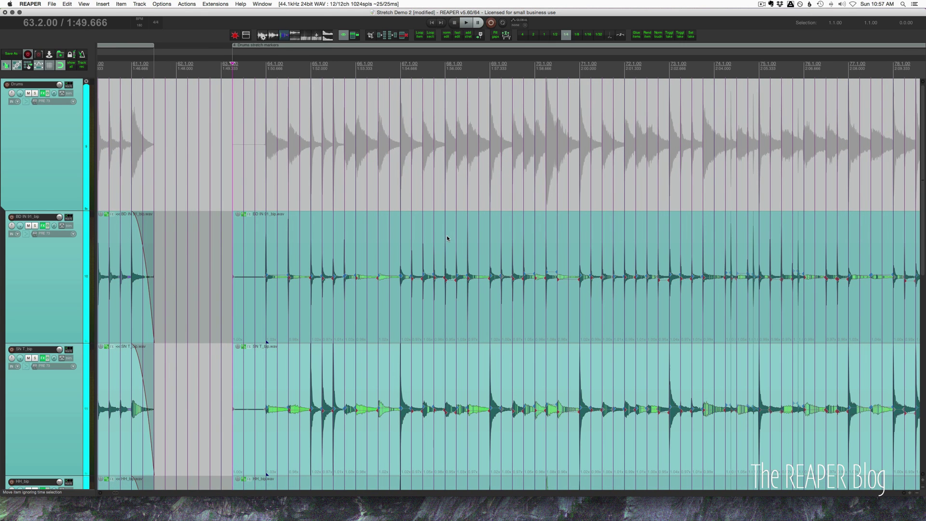
scroll(447, 236, right, 5)
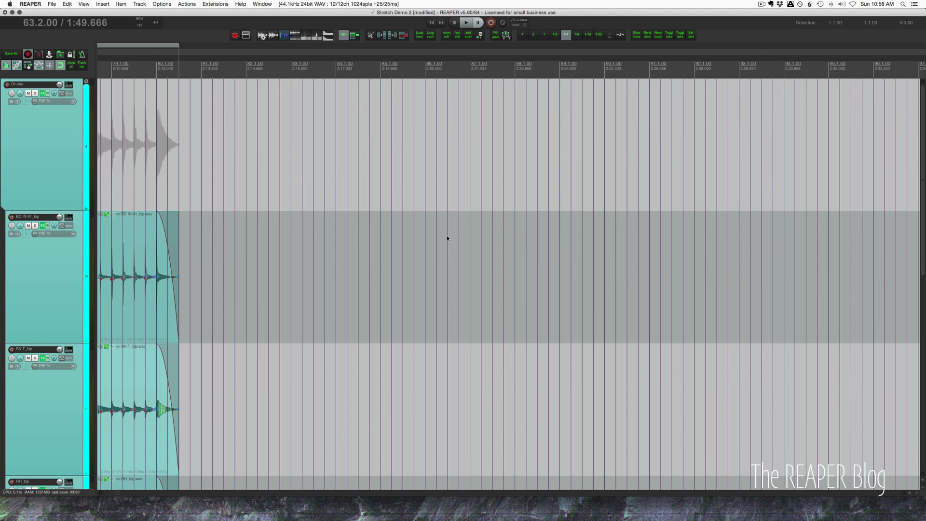
Show all tracks and regions of the whole project in the arrangement.
scroll(415, 238, left, 15)
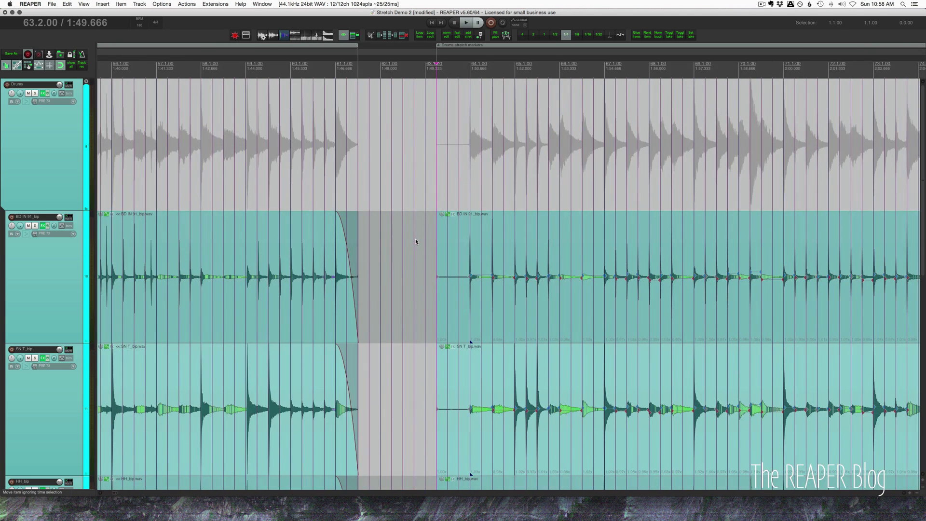
scroll(414, 244, down, 6)
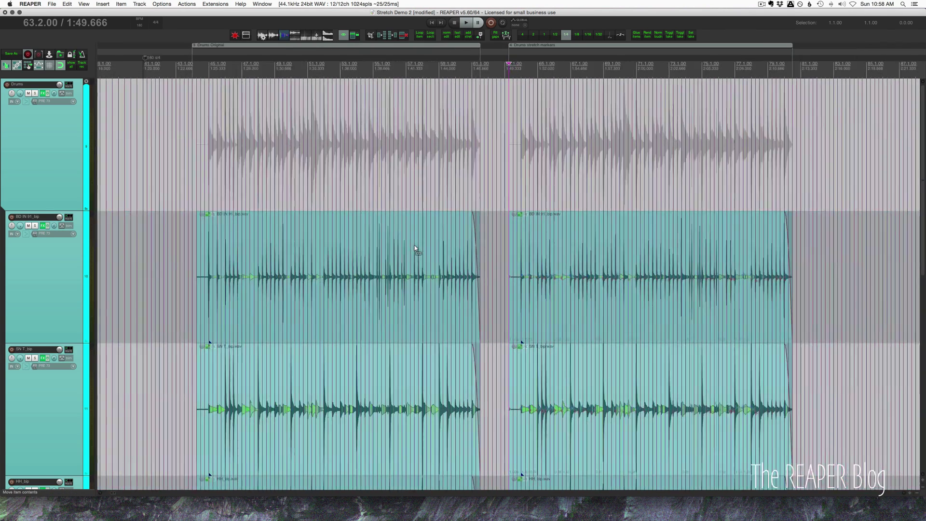
scroll(414, 246, right, 3)
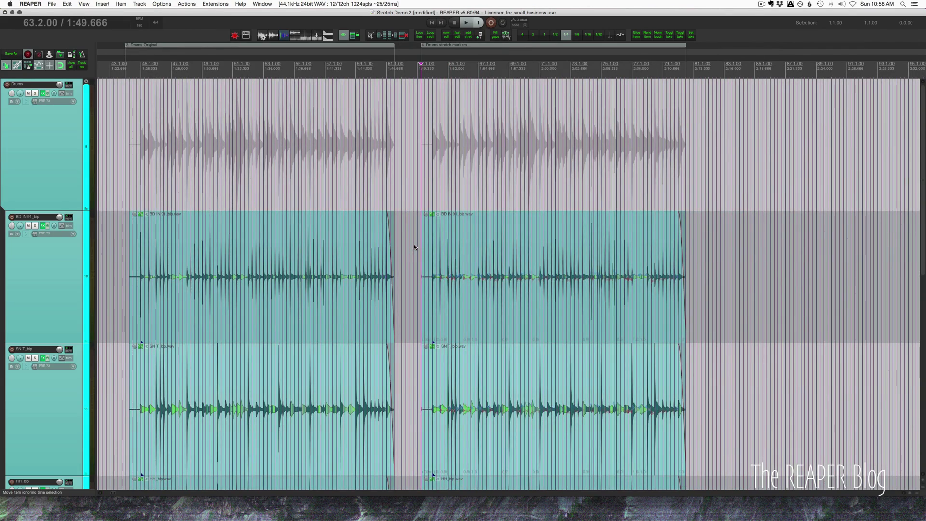
key(ctrl+Page_Down)
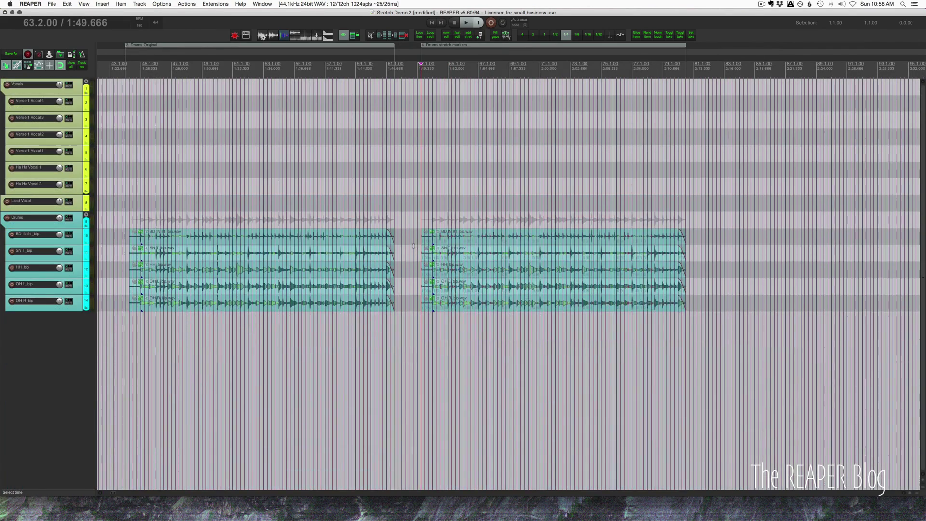
scroll(414, 247, down, 4)
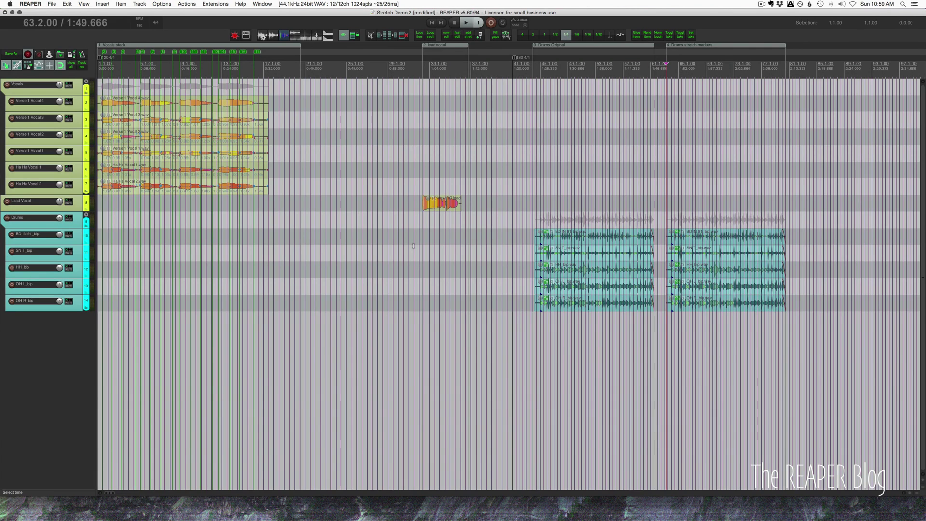